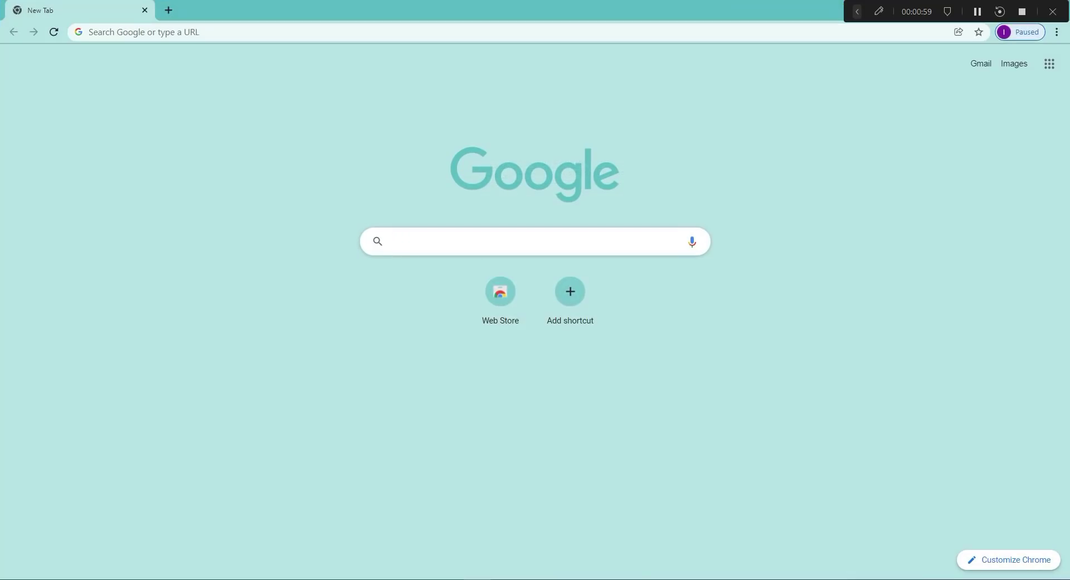
# Search Google for 'wiztree download' using the suggested query
pyautogui.click(420, 240)
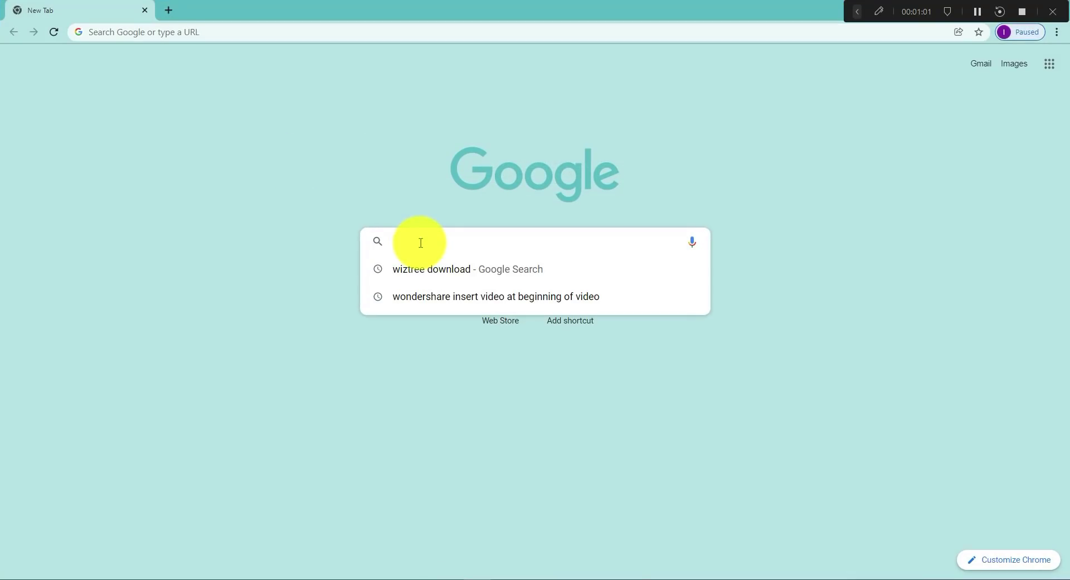
pyautogui.click(417, 276)
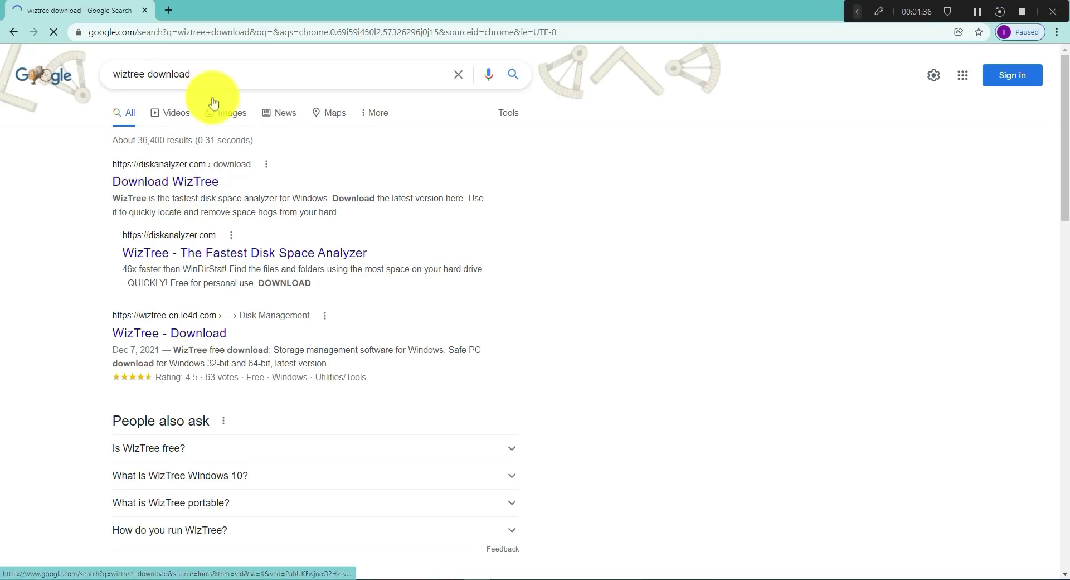
# Download wiztree_4_07_setup.exe from diskanalyzer.com's Download WizTree page and open the finished download
pyautogui.click(170, 182)
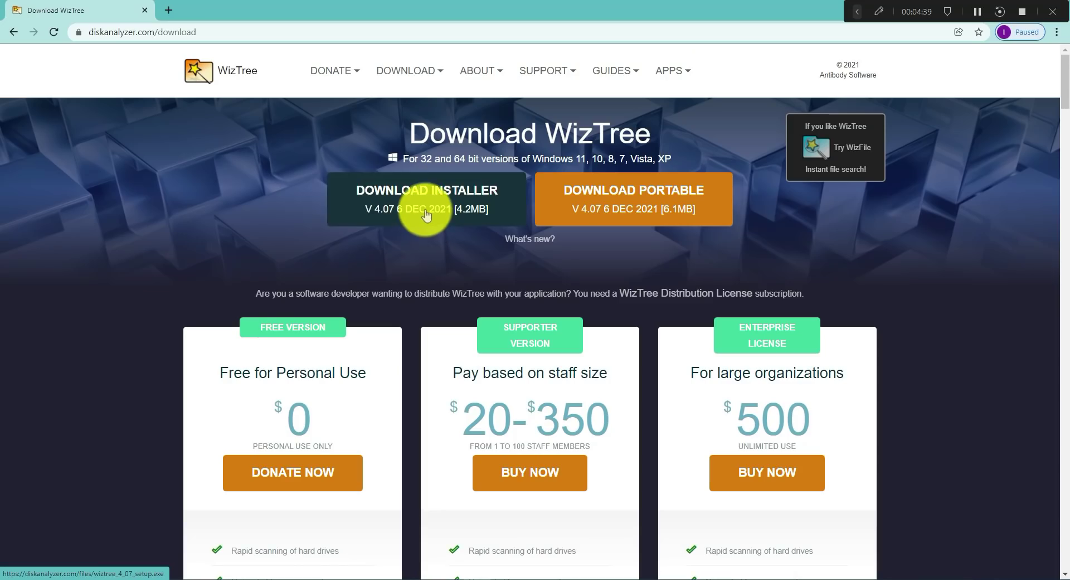
pyautogui.click(392, 199)
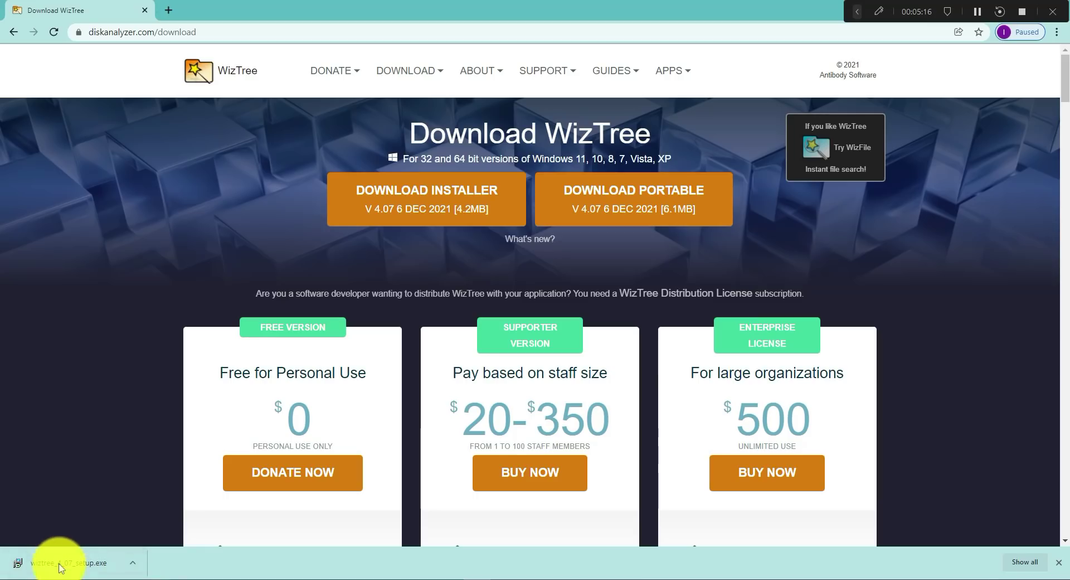
pyautogui.click(60, 566)
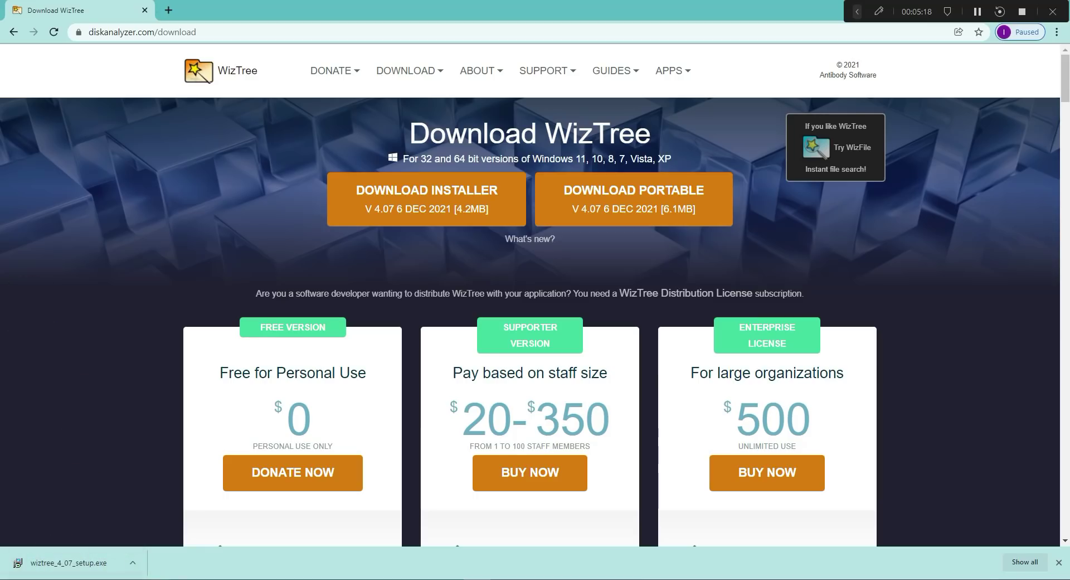
# Launch wiztree_4_07_setup.exe from the Downloads folder in File Explorer
pyautogui.hotkey('alt', 'Tab')
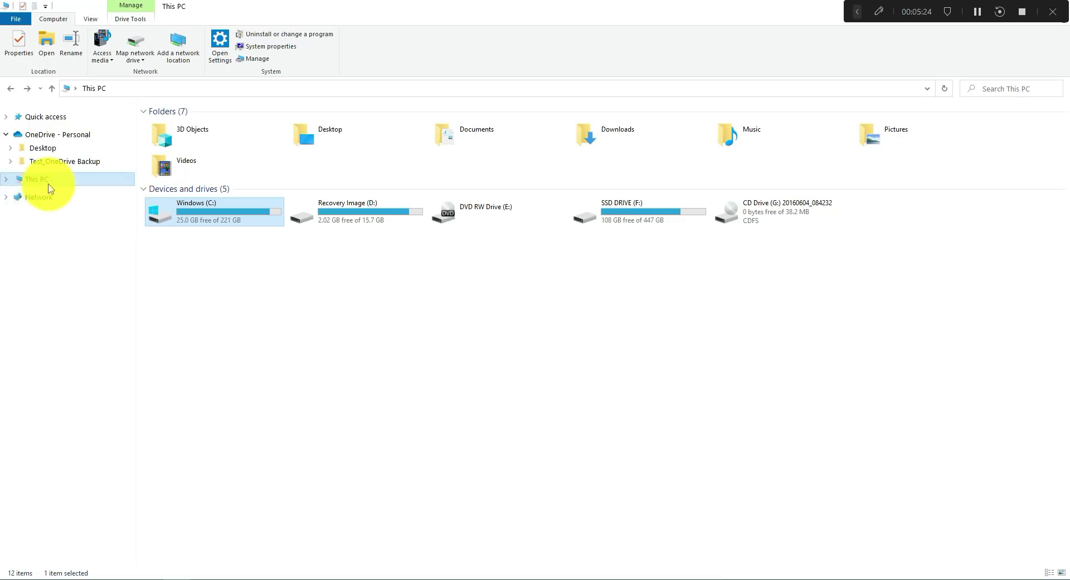
pyautogui.click(7, 179)
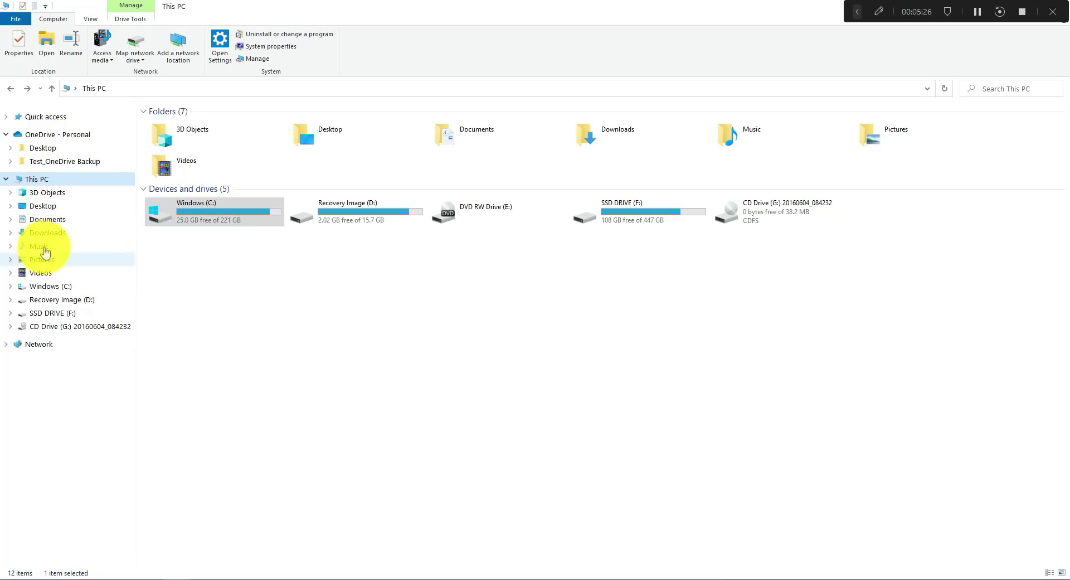
pyautogui.click(47, 234)
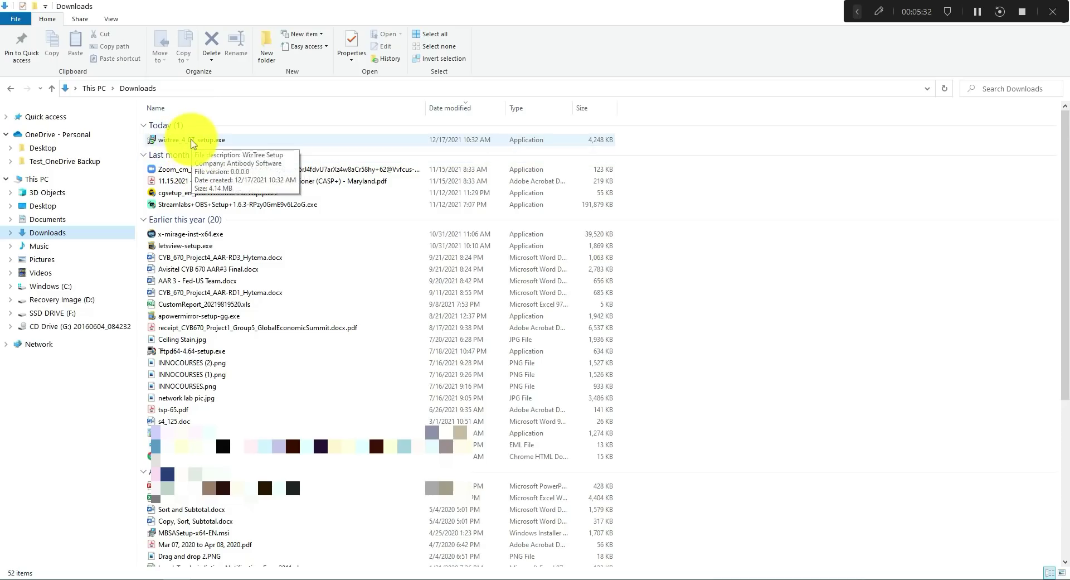
pyautogui.doubleClick(192, 142)
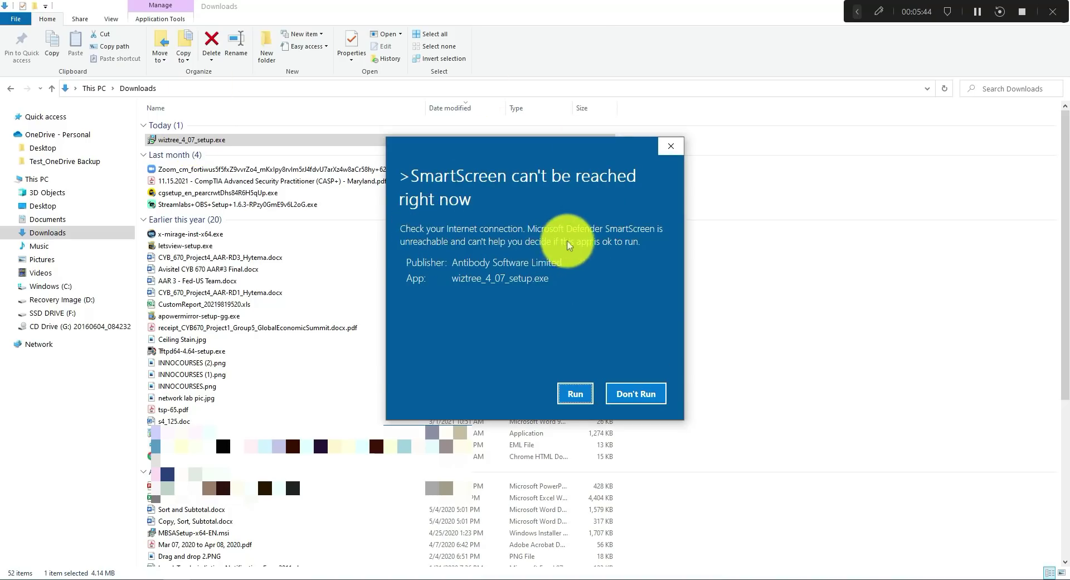
# Let the installer run past SmartScreen and keep English as the setup language
pyautogui.click(577, 394)
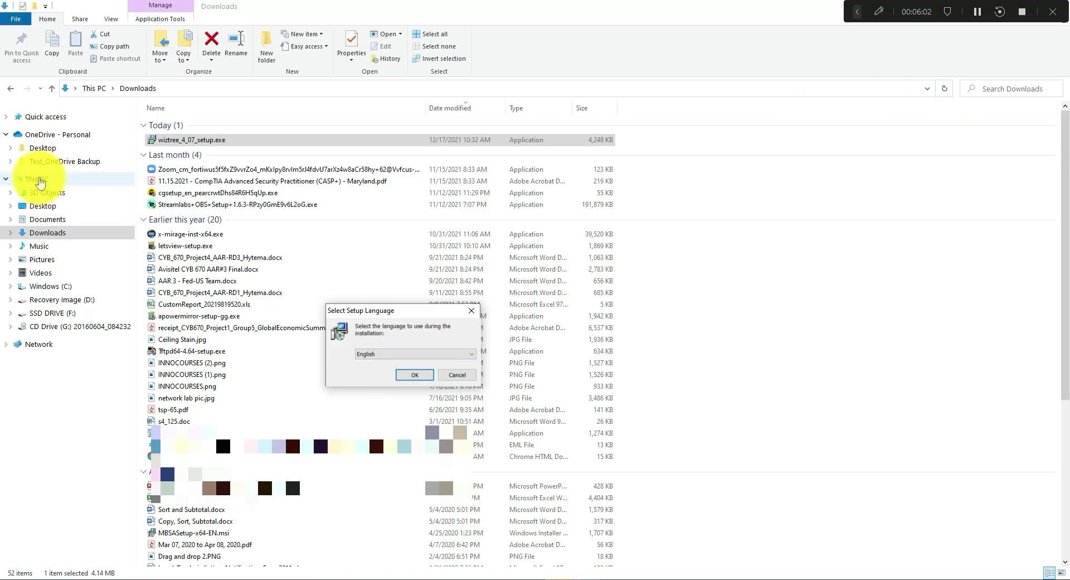
pyautogui.click(34, 179)
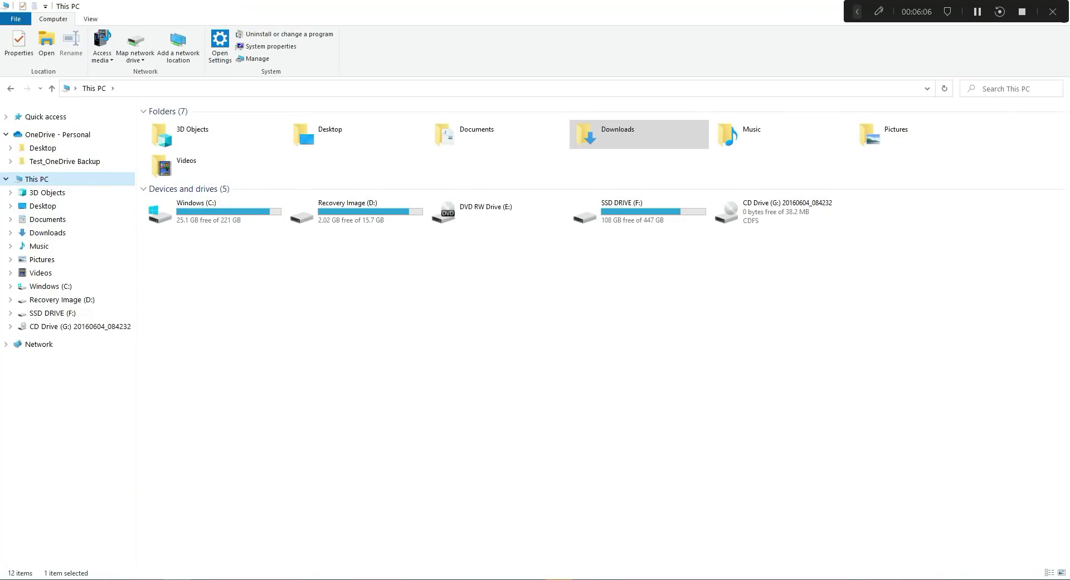
pyautogui.click(426, 355)
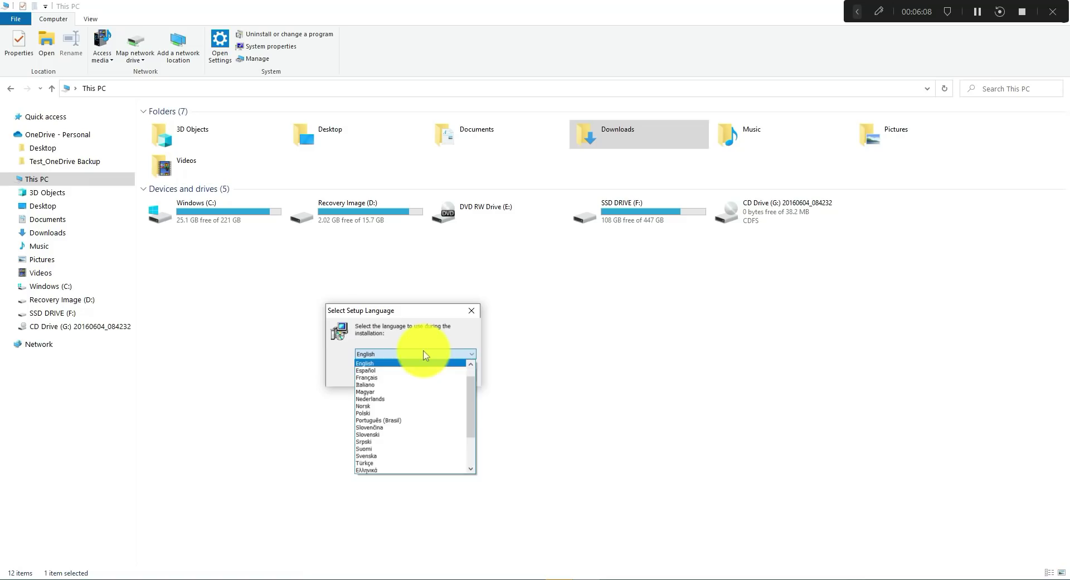
pyautogui.click(424, 362)
pyautogui.click(418, 375)
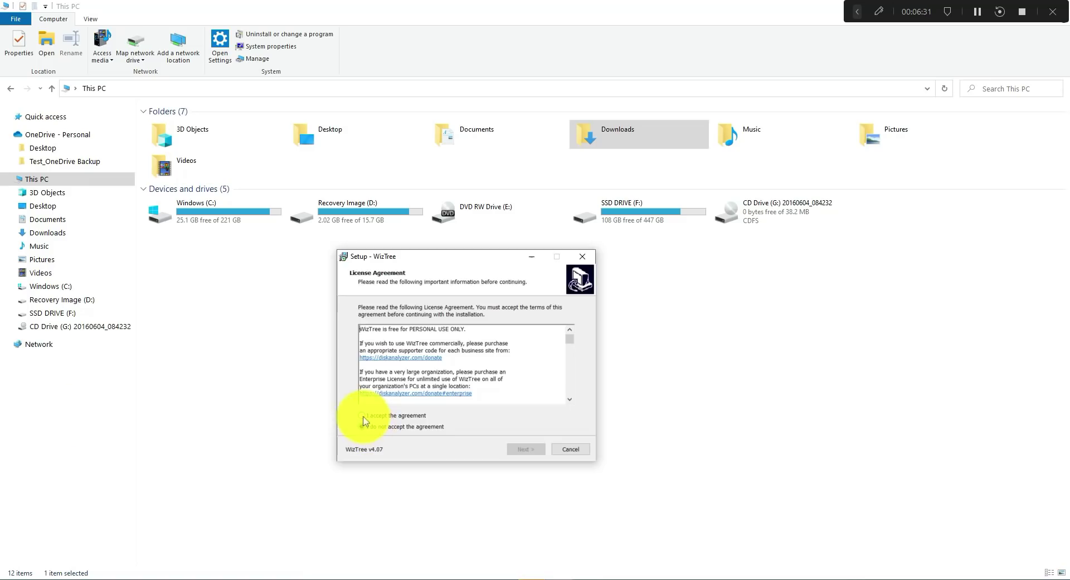
# Accept the licence, install WizTree with default folder and desktop/Quick Launch shortcuts, then launch it
pyautogui.click(393, 415)
pyautogui.click(522, 451)
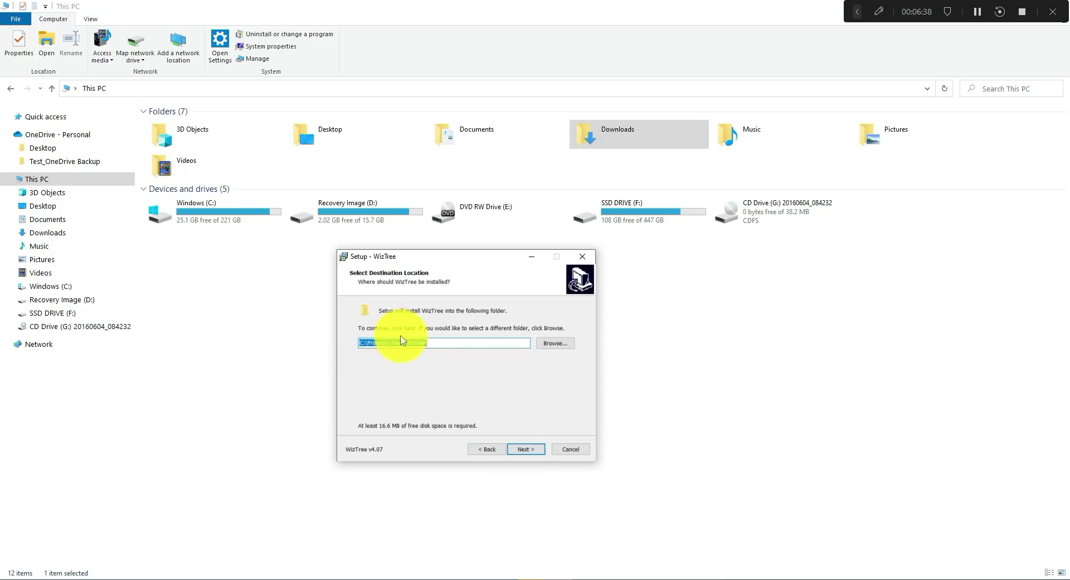
pyautogui.click(523, 449)
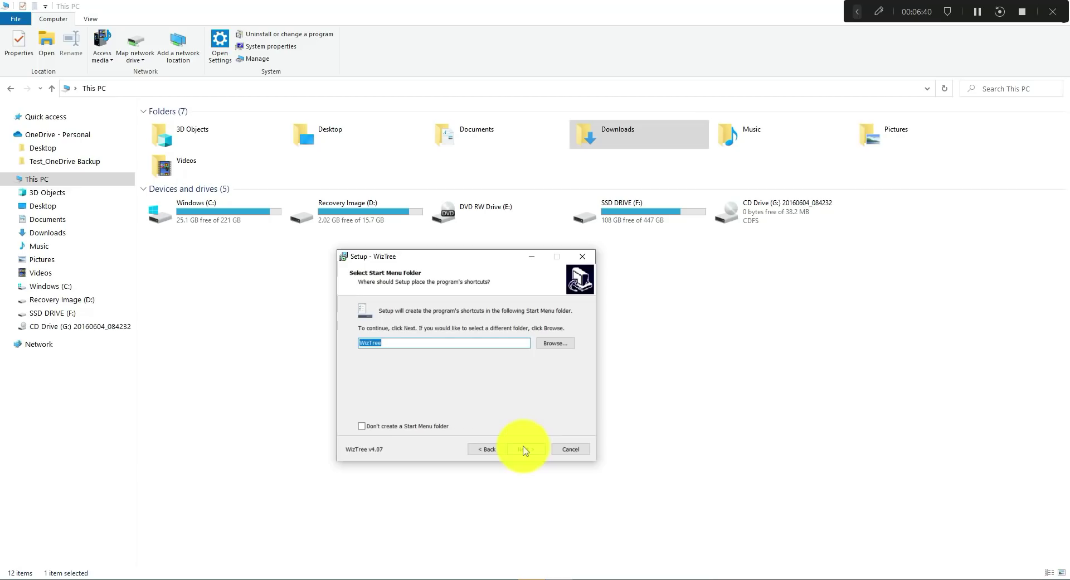
pyautogui.click(525, 450)
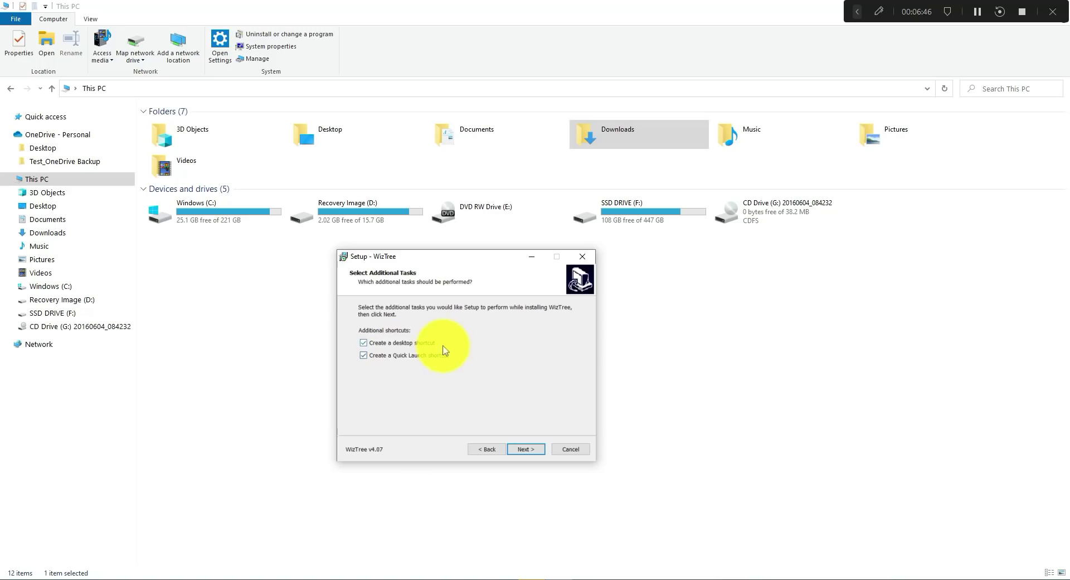
pyautogui.click(526, 449)
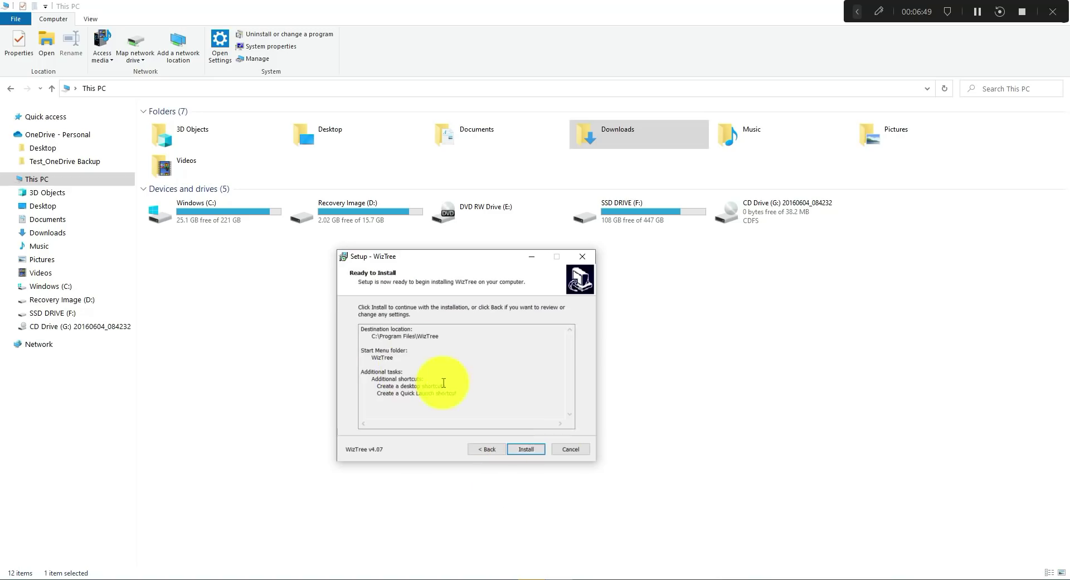
pyautogui.click(527, 449)
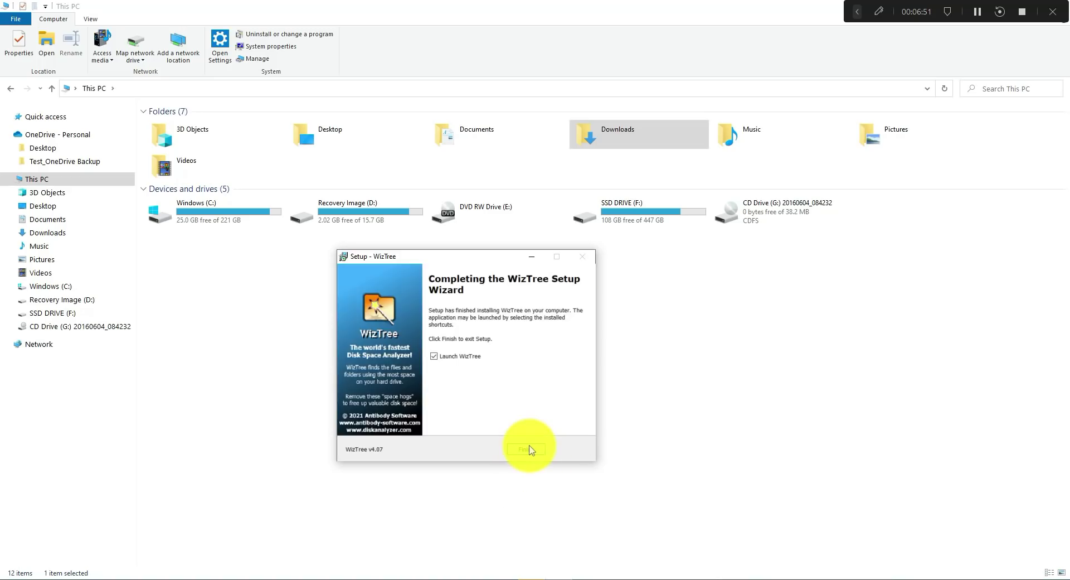
pyautogui.click(530, 451)
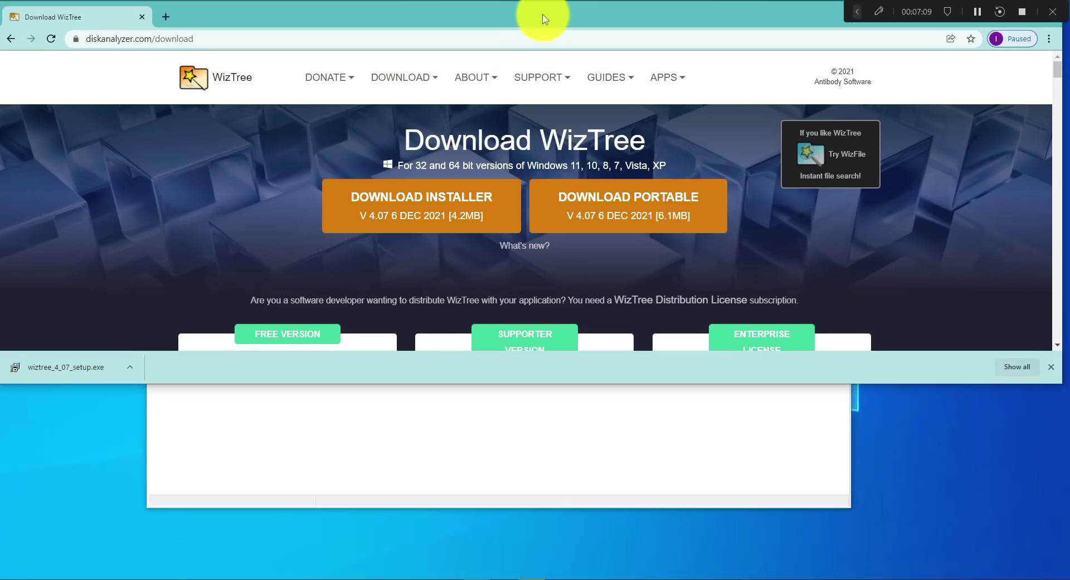
# Close the Chrome window and move the WizTree window slightly lower
pyautogui.doubleClick(717, 22)
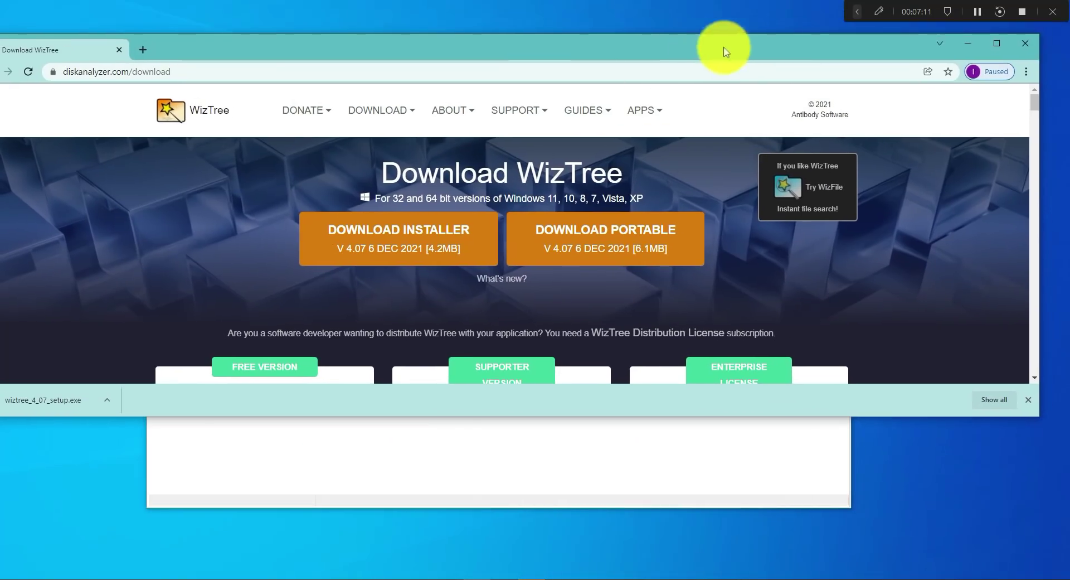
pyautogui.click(1026, 45)
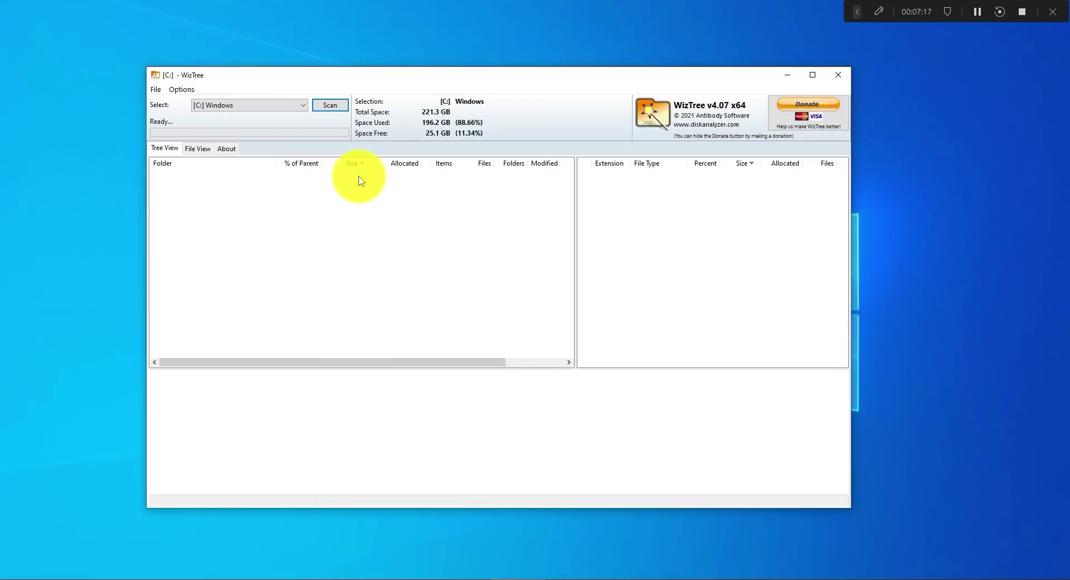
pyautogui.moveTo(361, 73); pyautogui.dragTo(363, 83)
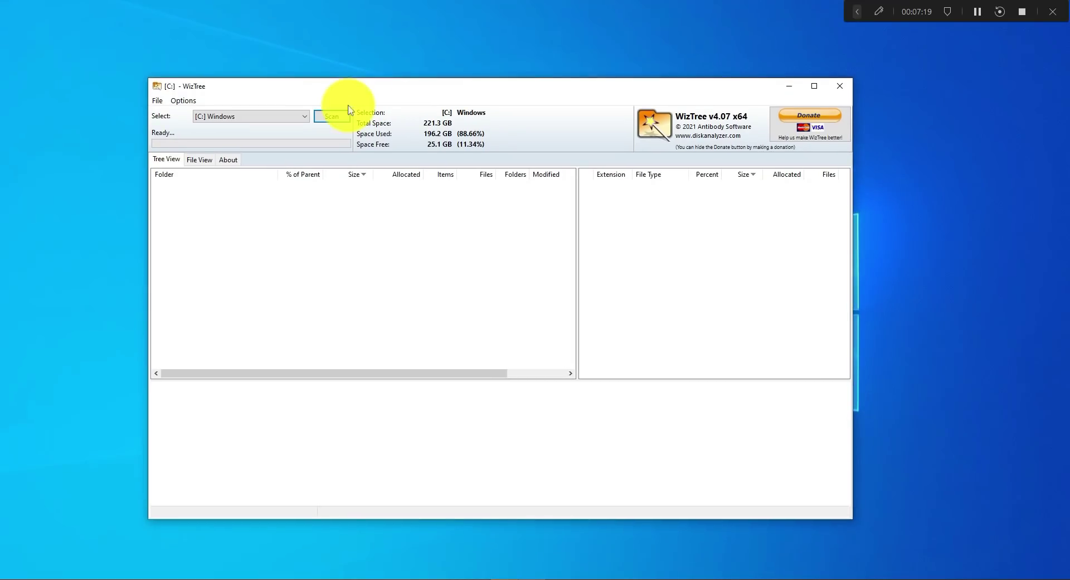
# Browse WizTree's drive list down to G:, then switch to File Explorer's This PC view
pyautogui.click(308, 117)
pyautogui.click(308, 118)
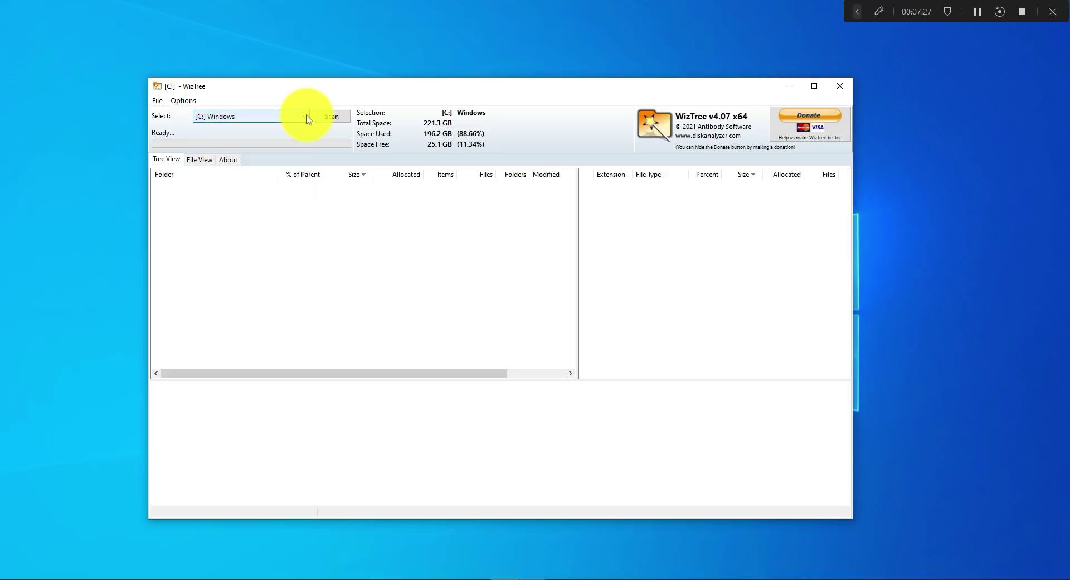
pyautogui.click(306, 118)
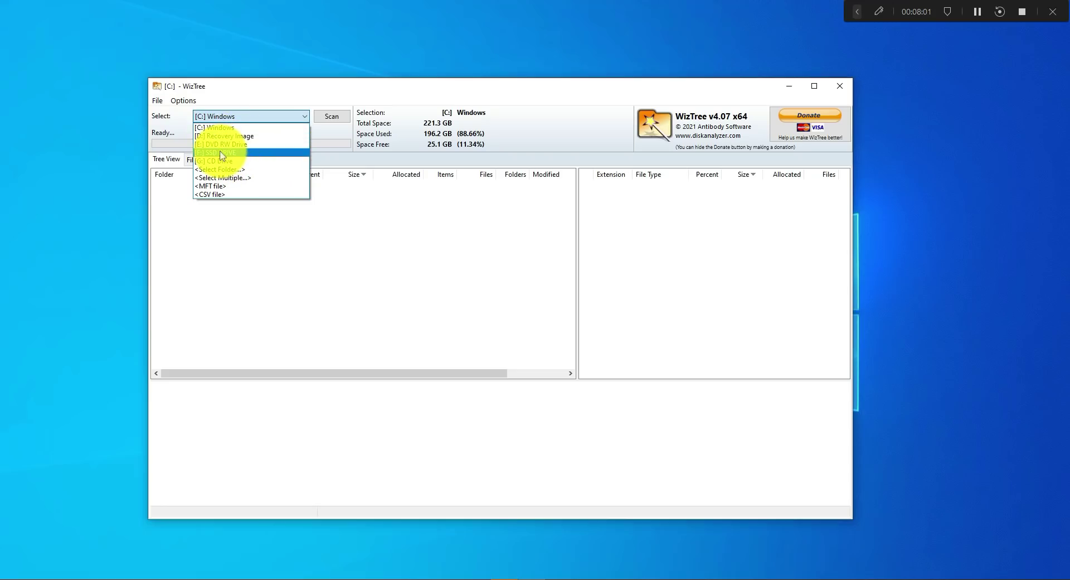
pyautogui.press('Down')
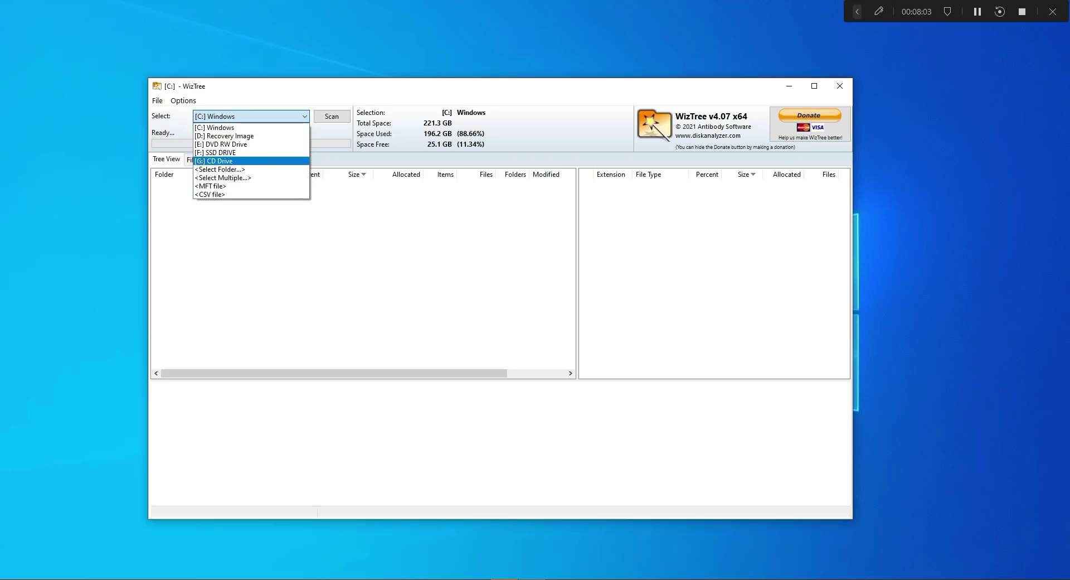
pyautogui.hotkey('alt', 'Tab')
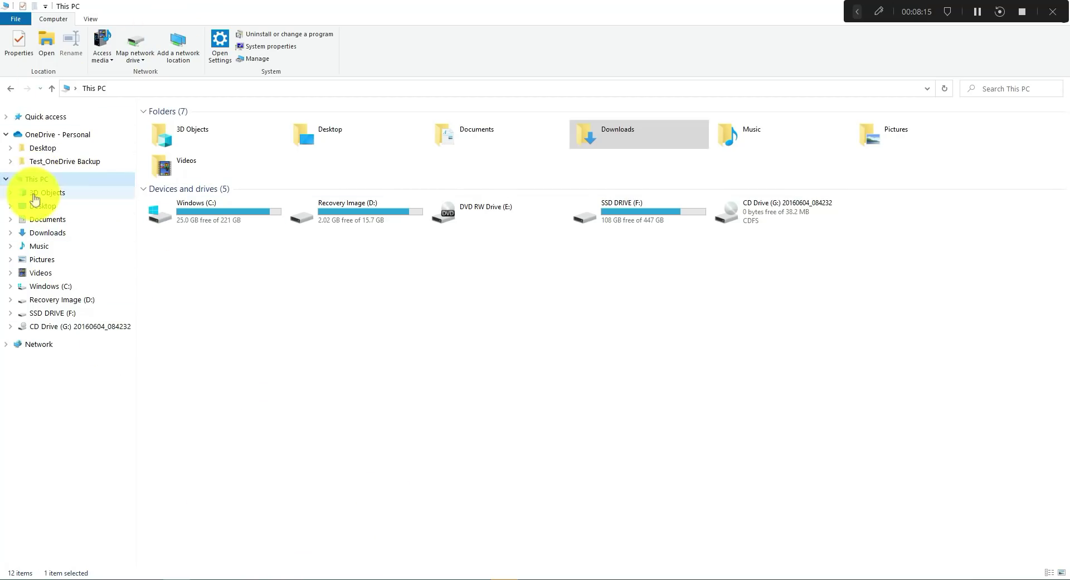
# Open the Windows (C:) drive from This PC to list its 19 items
pyautogui.click(38, 184)
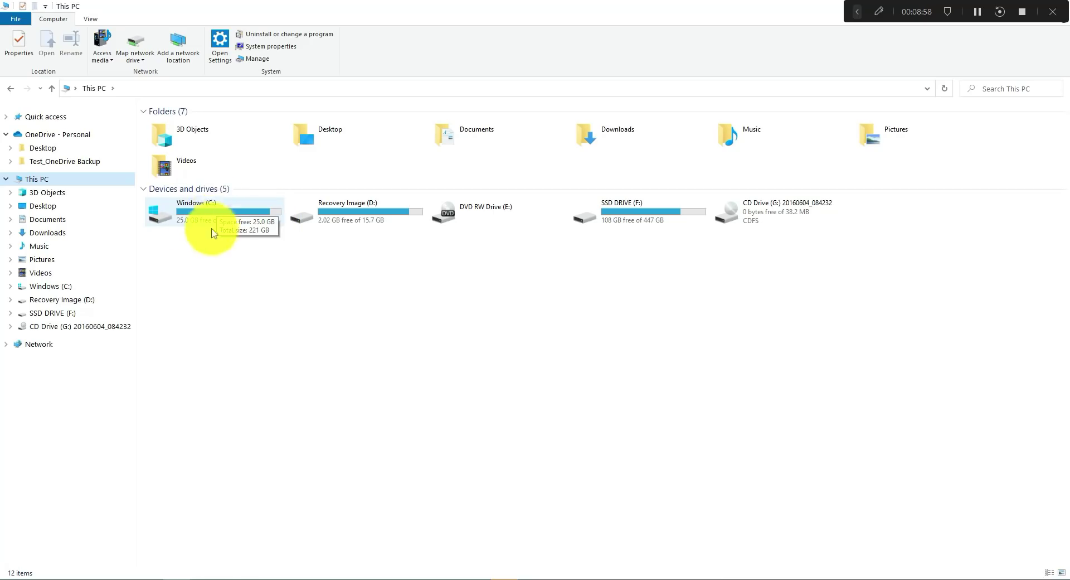
pyautogui.doubleClick(214, 218)
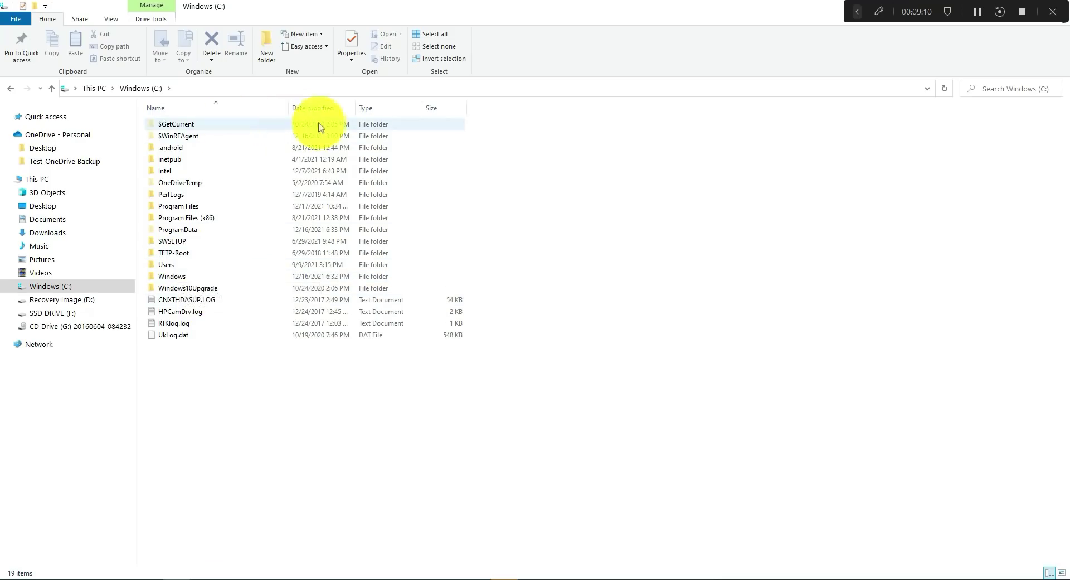
# Go into C:\Users and open the user's profile folder with its 34 items
pyautogui.doubleClick(173, 266)
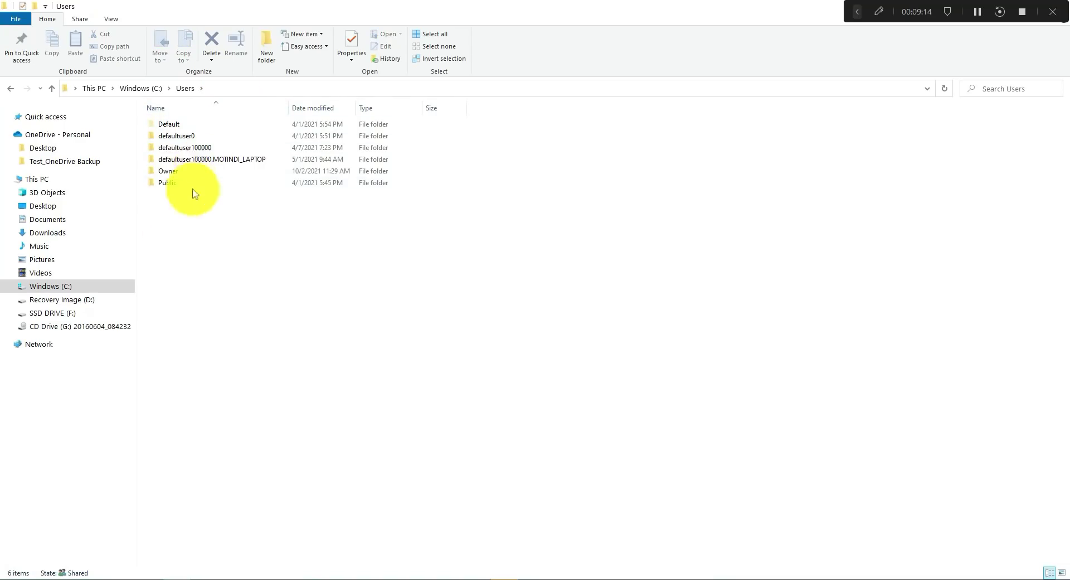
pyautogui.doubleClick(184, 171)
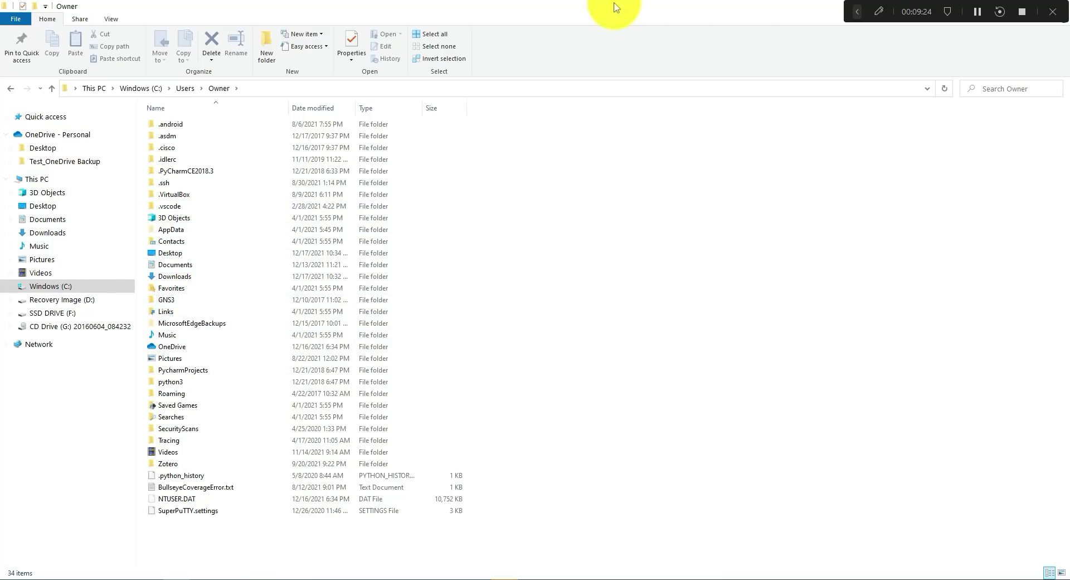
# Close File Explorer, pick [C:] Windows in WizTree's drive list, and scan it
pyautogui.hotkey('alt', 'F4')
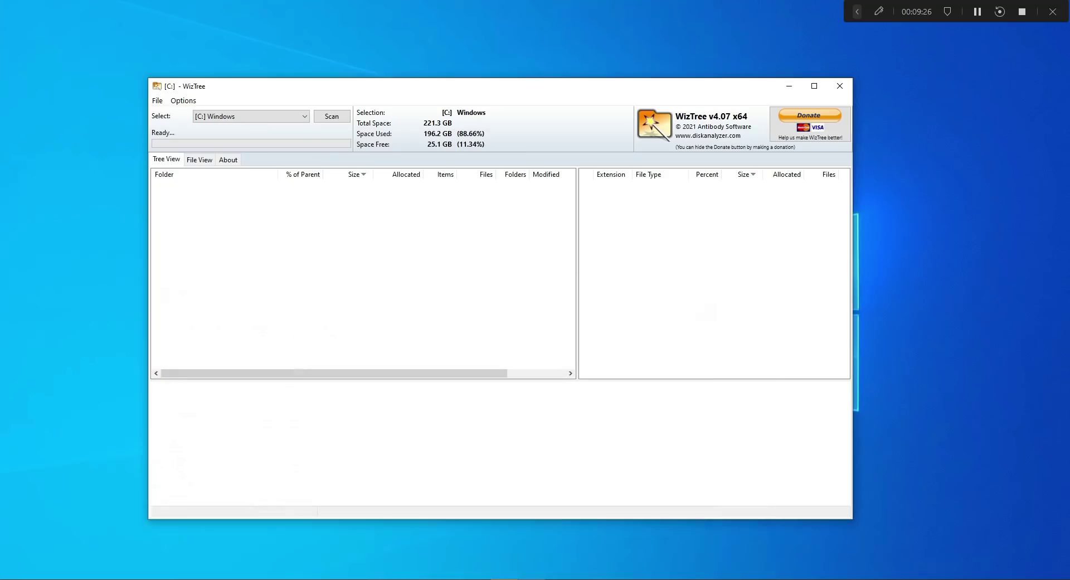
pyautogui.click(307, 118)
pyautogui.click(307, 120)
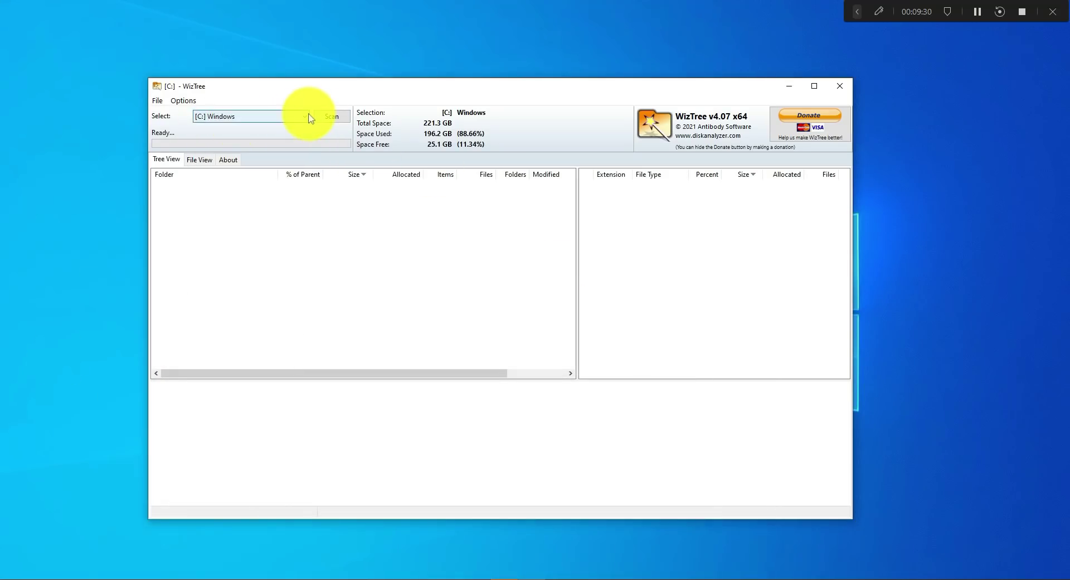
pyautogui.click(310, 118)
pyautogui.click(218, 134)
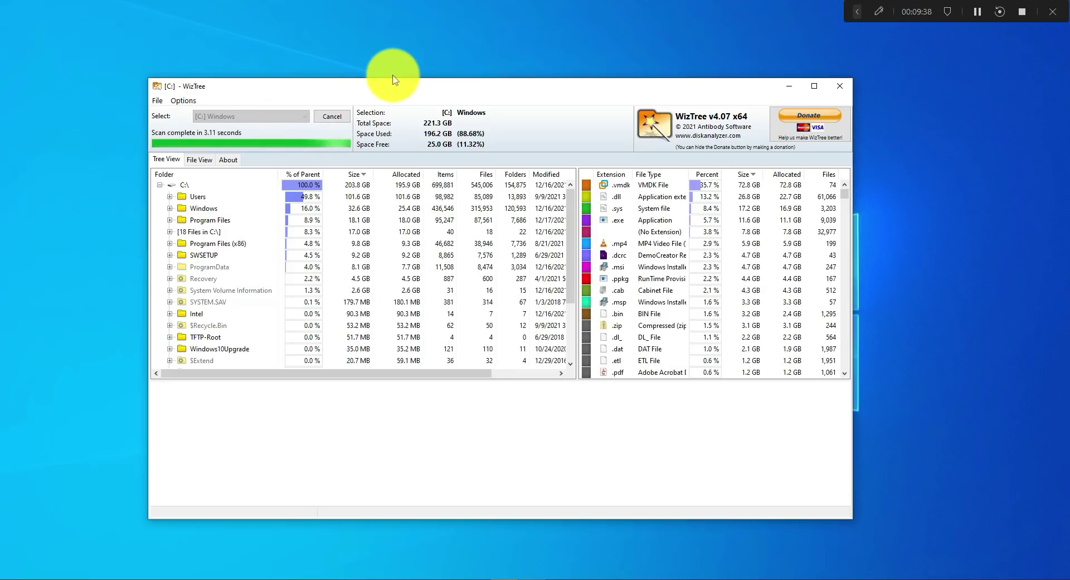
# Drag WizTree's top edge upward so the C: treemap shows below the lists
pyautogui.moveTo(392, 78); pyautogui.dragTo(390, 36)
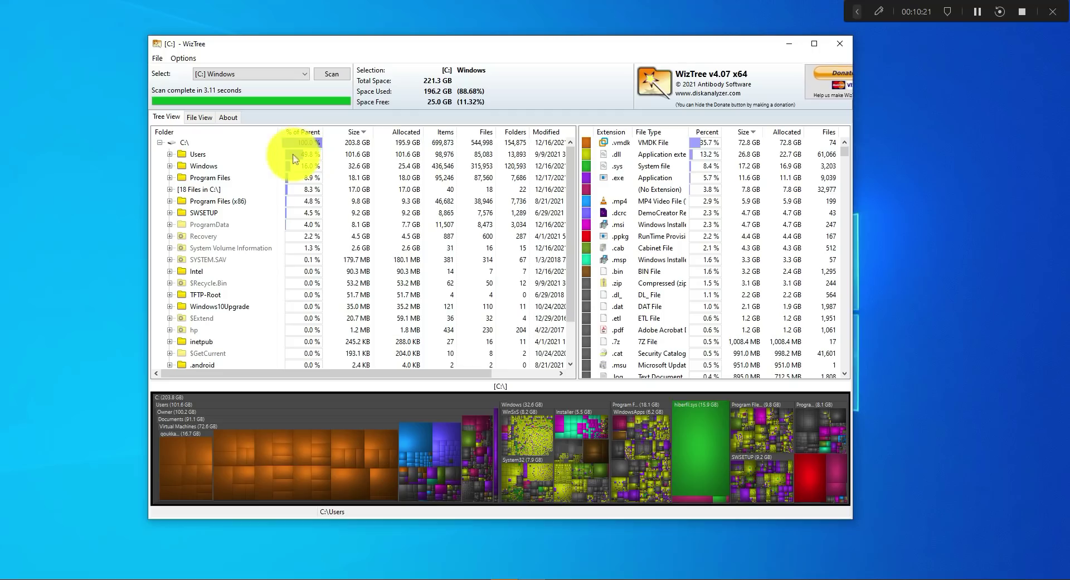
# Expand Users, Owner, Documents, Virtual Machines (72.6 GB) and qoukka training to list its 20 files (16.7 GB)
pyautogui.click(170, 155)
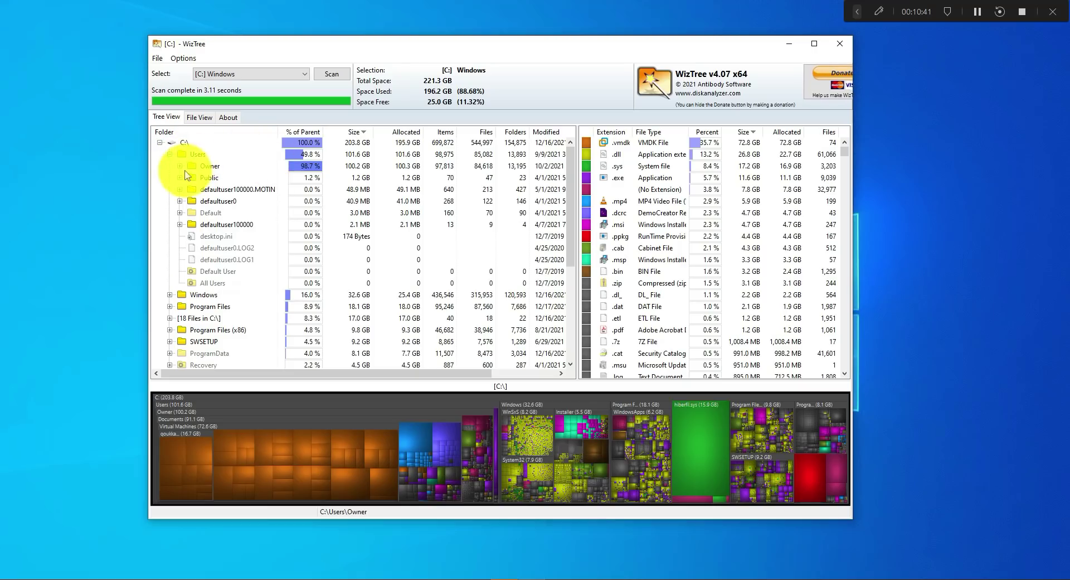
pyautogui.click(181, 166)
pyautogui.scroll(1, 239, 165)
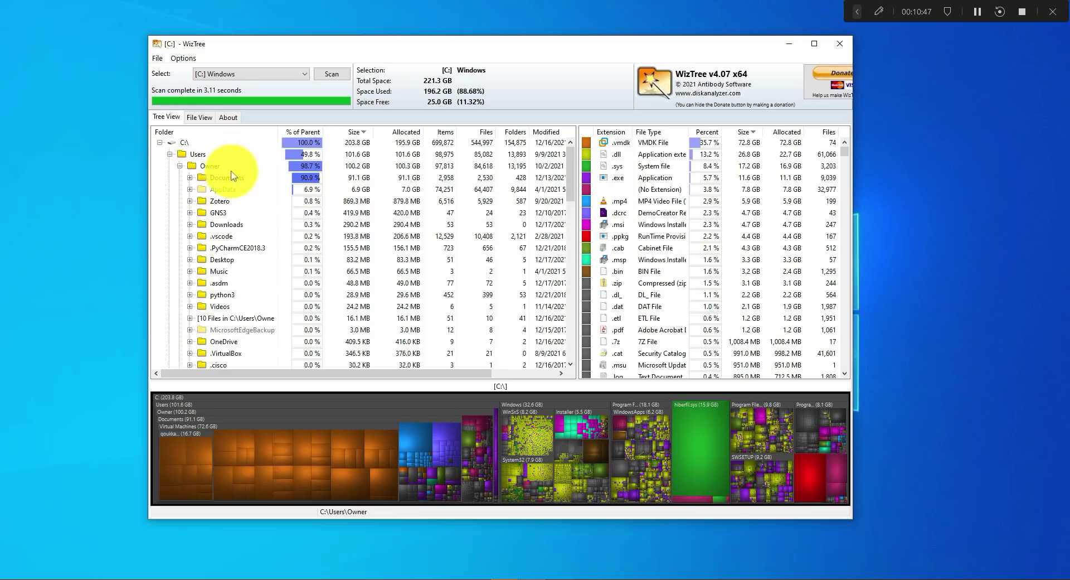
pyautogui.click(190, 178)
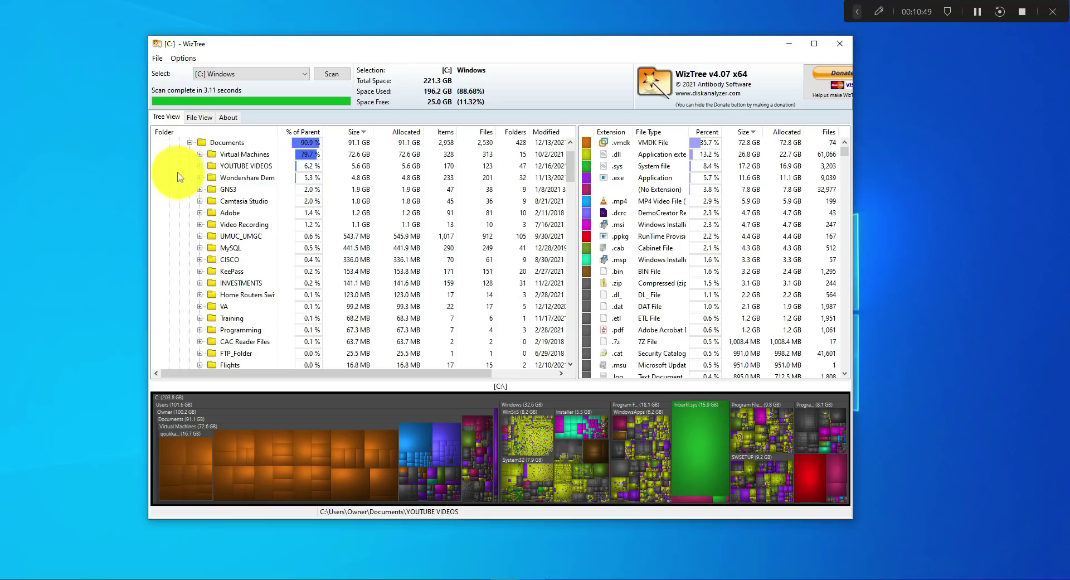
pyautogui.scroll(1, 216, 178)
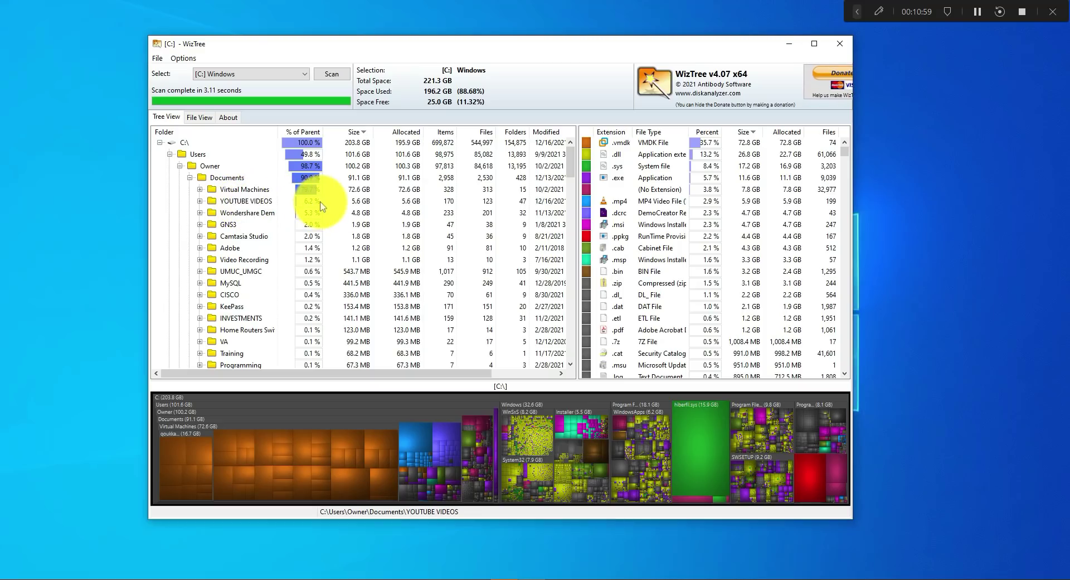
pyautogui.click(199, 190)
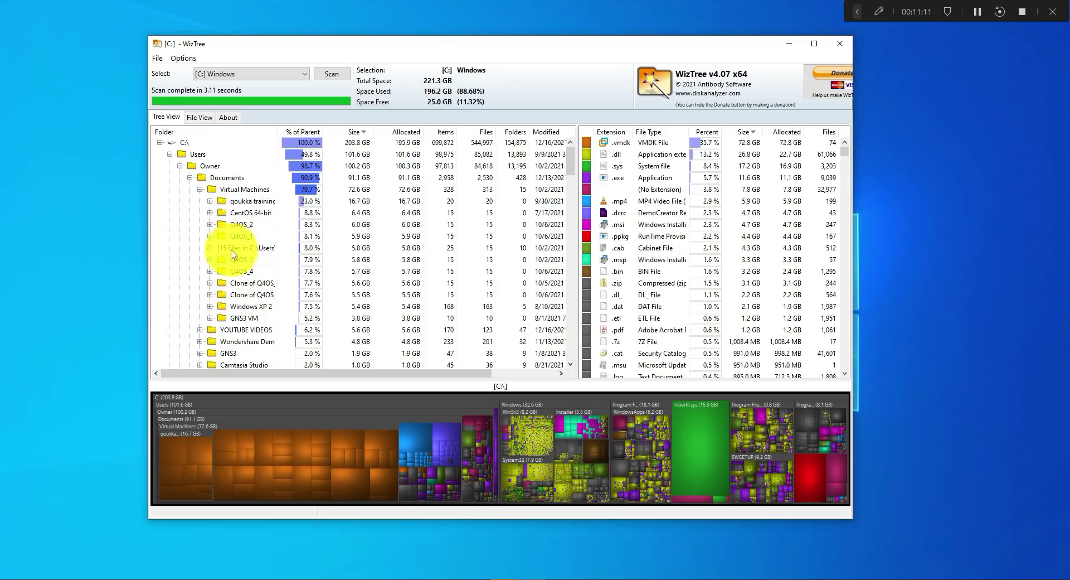
pyautogui.click(210, 202)
pyautogui.click(221, 212)
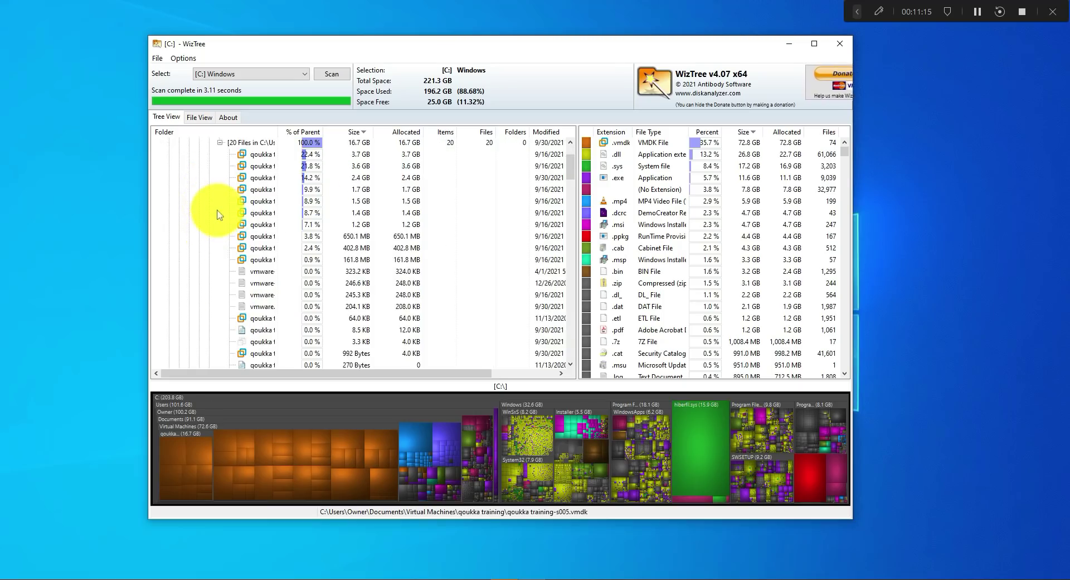
pyautogui.scroll(3, 220, 214)
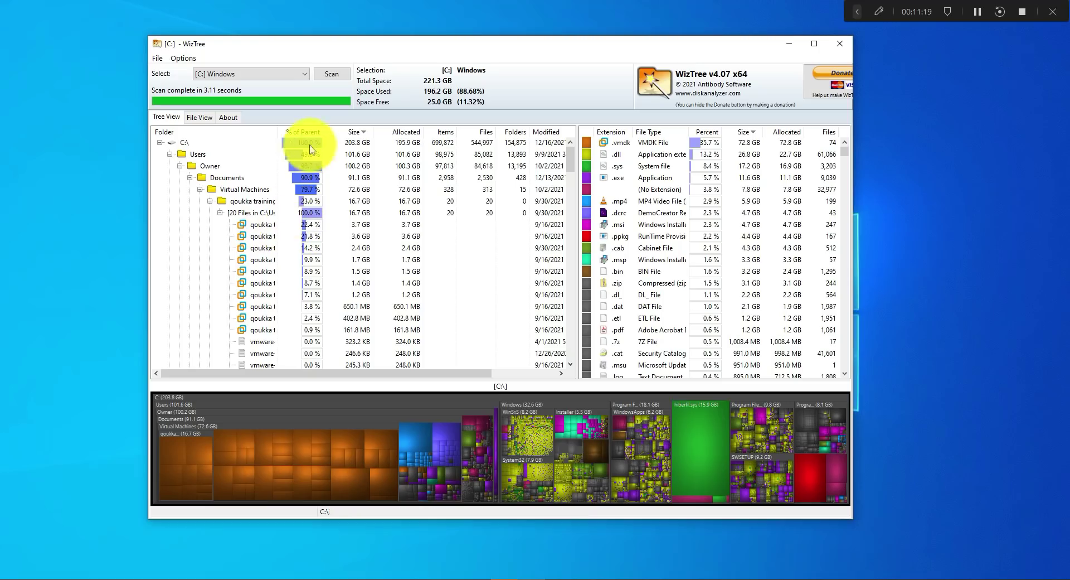
# Widen the Folder column so full .vmdk names such as qoukka training-s002.vmdk (3.7 GB) are readable
pyautogui.moveTo(278, 130); pyautogui.dragTo(342, 133)
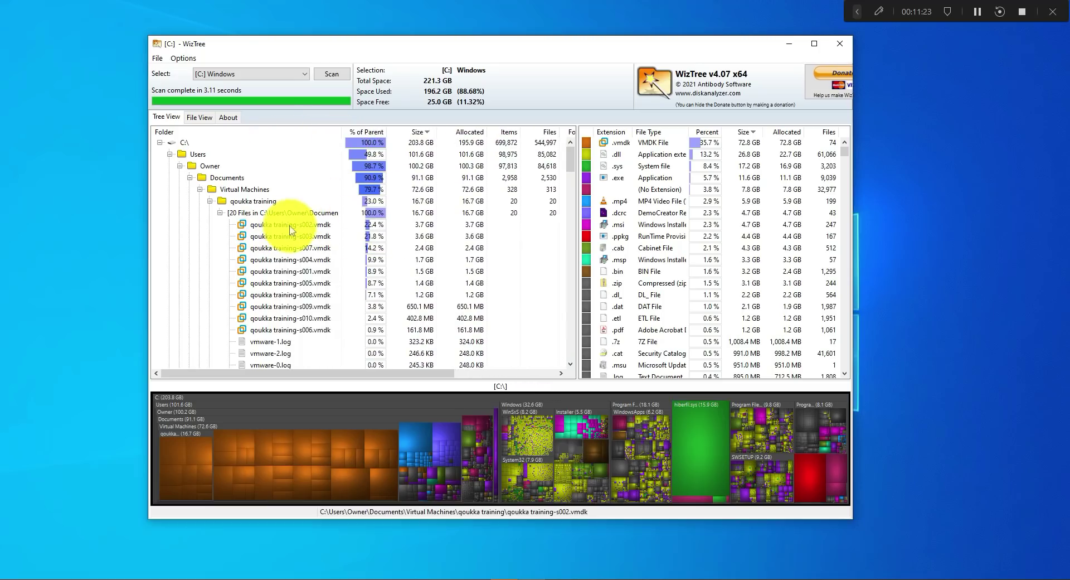
pyautogui.scroll(-1, 282, 279)
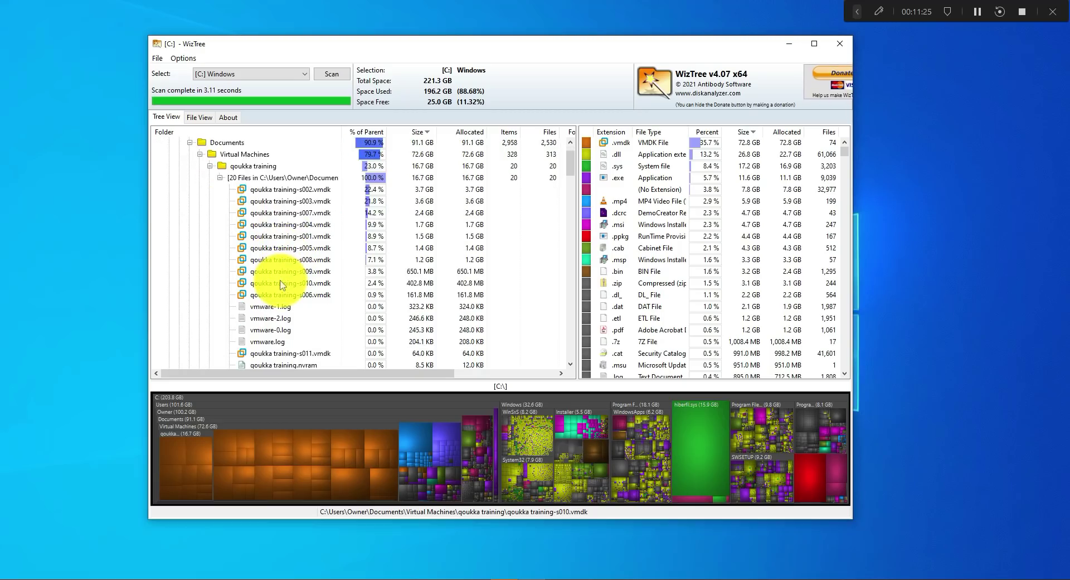
pyautogui.scroll(1, 282, 282)
pyautogui.scroll(-1, 282, 239)
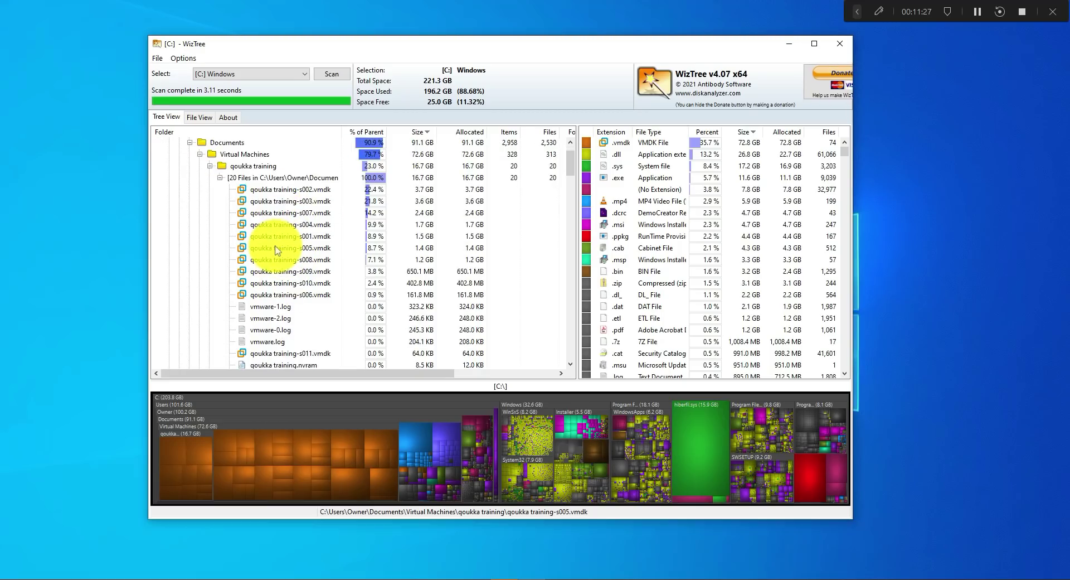
pyautogui.scroll(1, 276, 252)
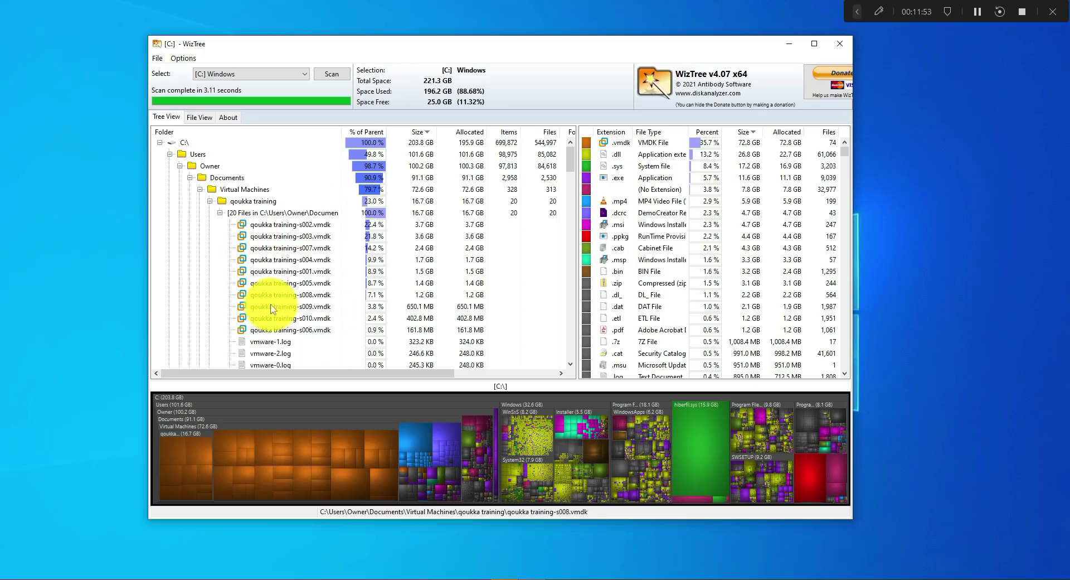
# Select the qoukka training folder row to outline its 16.7 GB treemap block, closing the context menu
pyautogui.rightClick(251, 233)
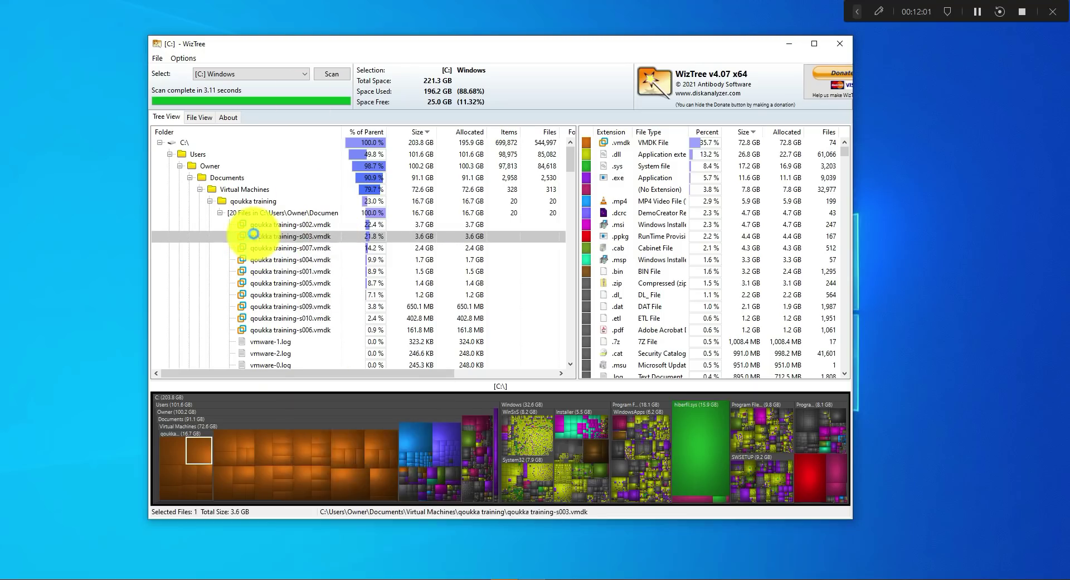
pyautogui.rightClick(252, 201)
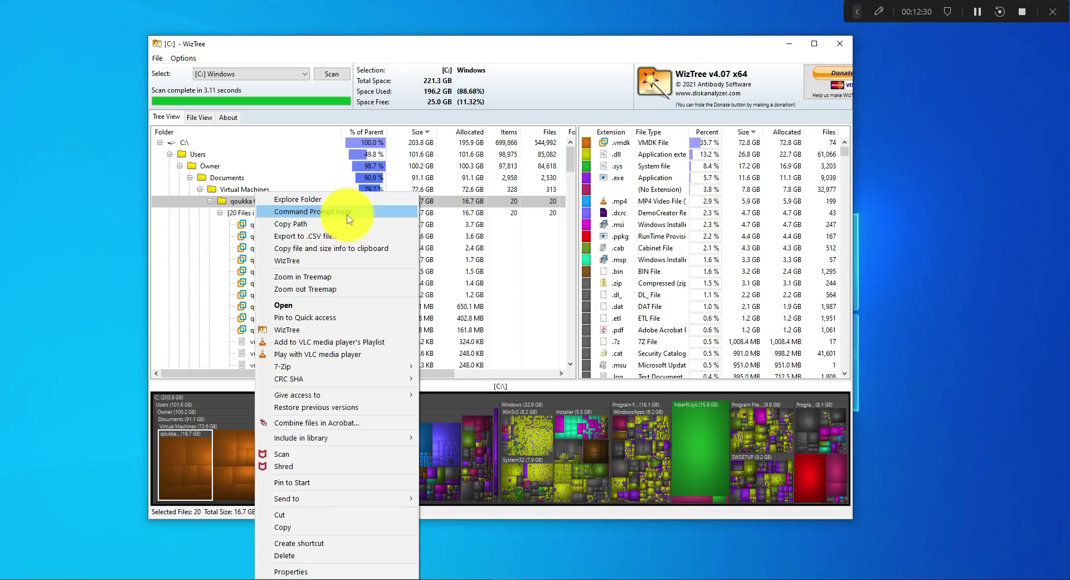
pyautogui.click(267, 39)
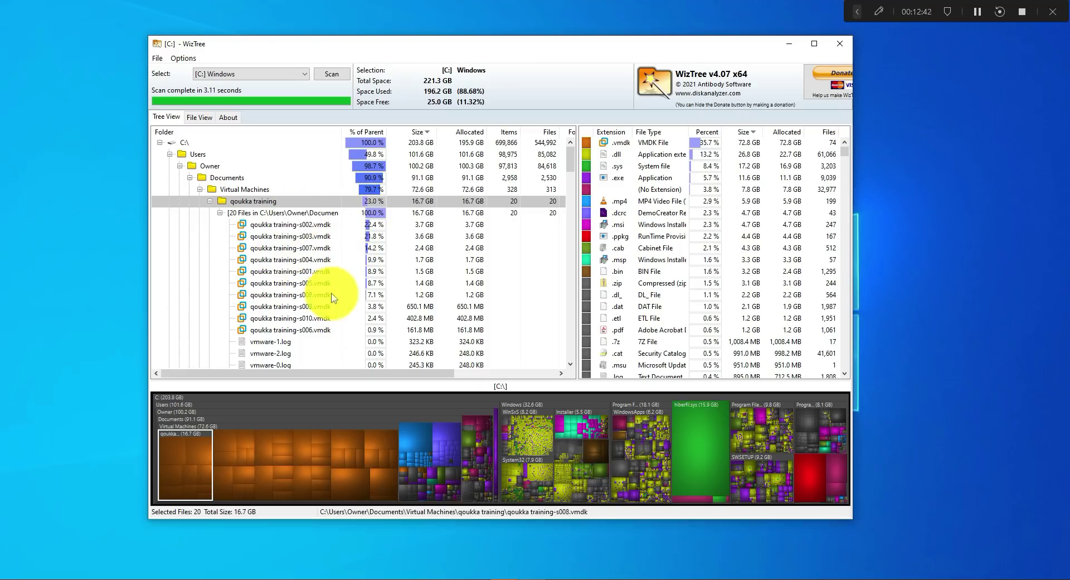
pyautogui.scroll(-3, 279, 245)
pyautogui.scroll(3, 278, 246)
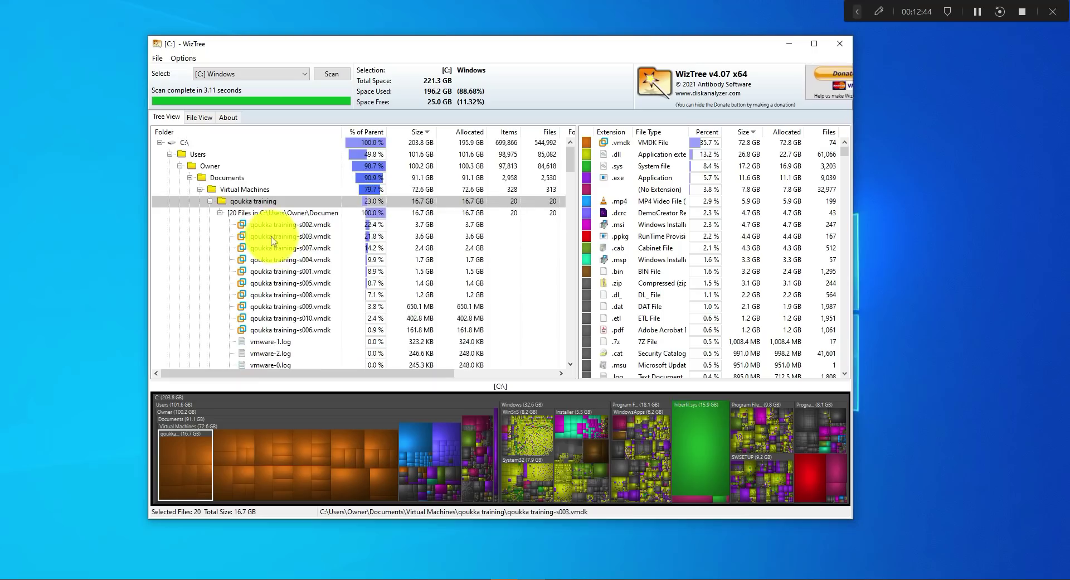